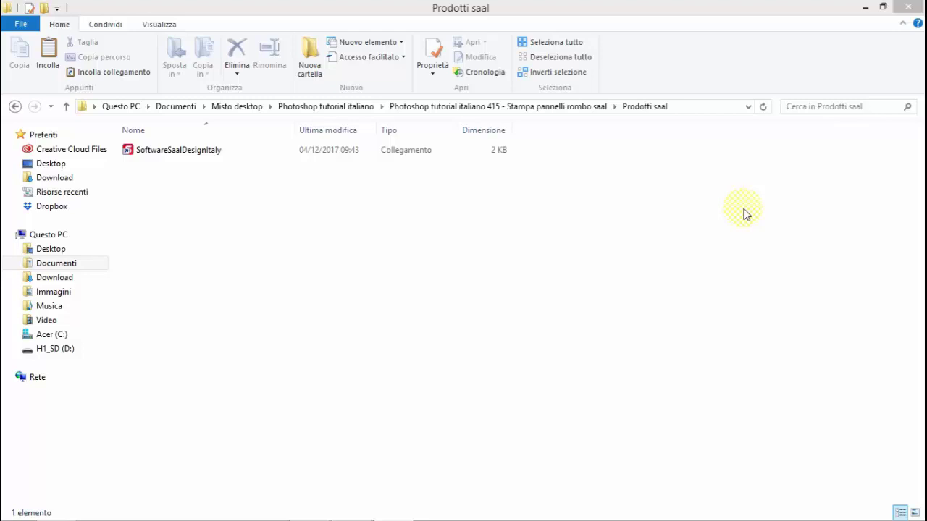
Launch Software Saal Design Italy from the SoftwareSaalDesignItaly shortcut in Prodotti saal
{"action": "left_click", "coordinate": [129, 155]}
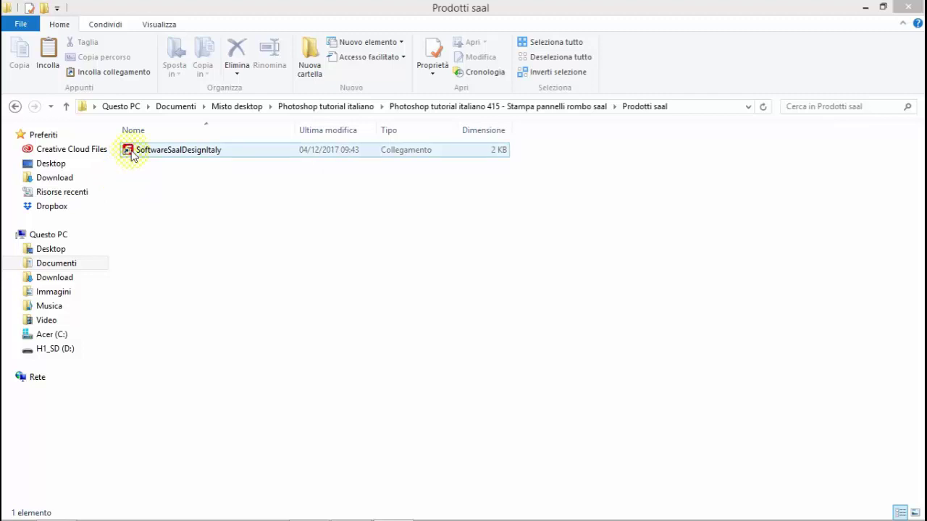
{"action": "double_click", "coordinate": [131, 153]}
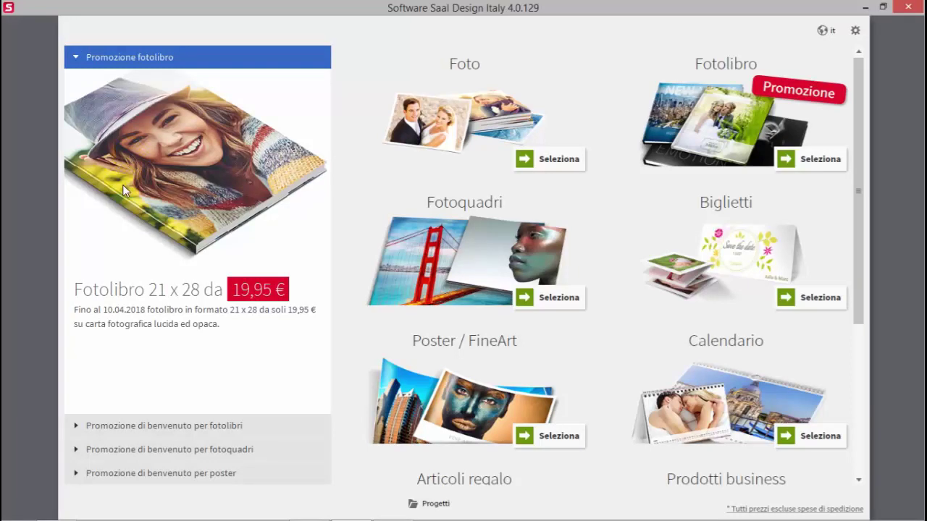
Choose Fotoquadri, then Alluminio-Dibond, and list every format with 'Visualizzare tutto'
{"action": "left_click", "coordinate": [598, 314]}
{"action": "left_click", "coordinate": [546, 307]}
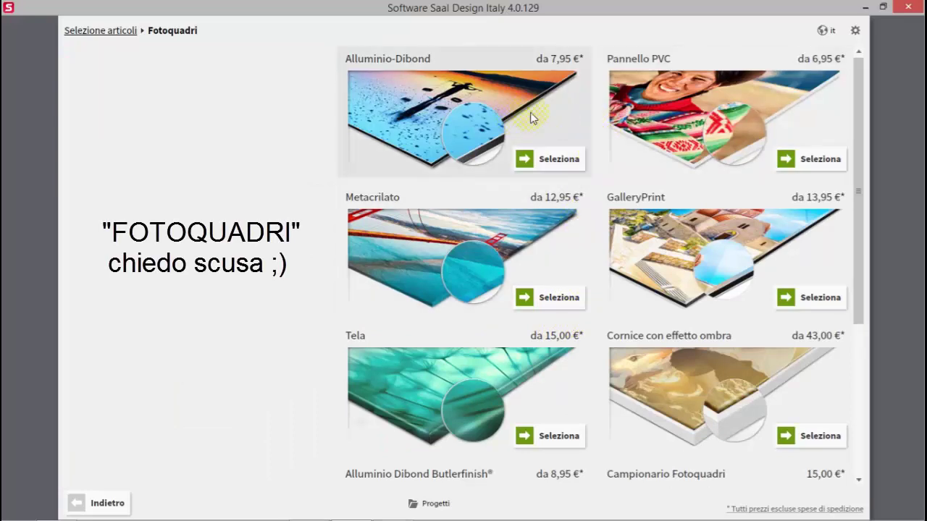
{"action": "left_click", "coordinate": [523, 160]}
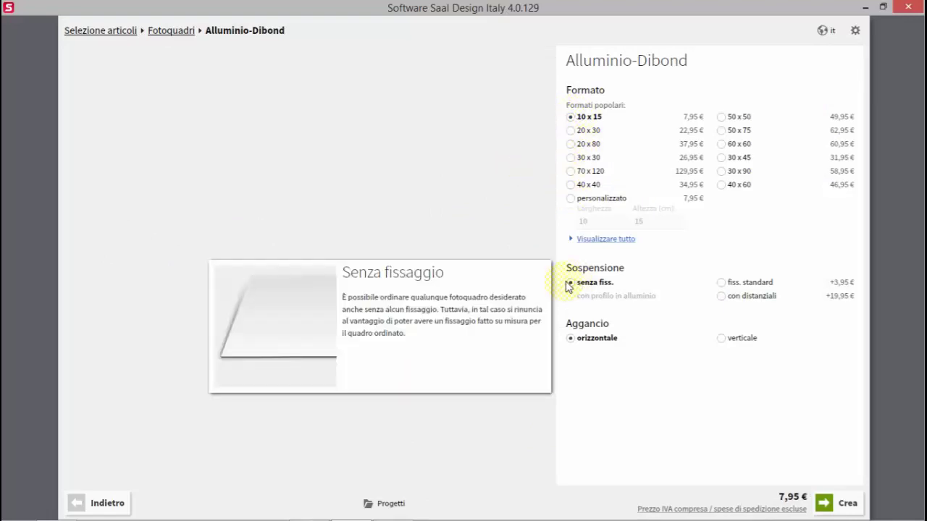
{"action": "left_click", "coordinate": [602, 240]}
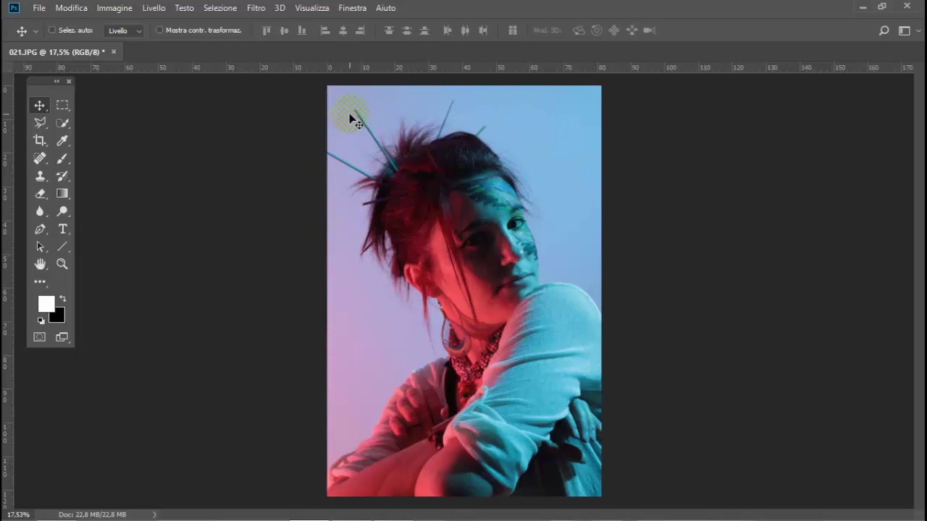
Show the Livelli panel and unlock the Sfondo background into Livello 0
{"action": "left_click", "coordinate": [351, 9]}
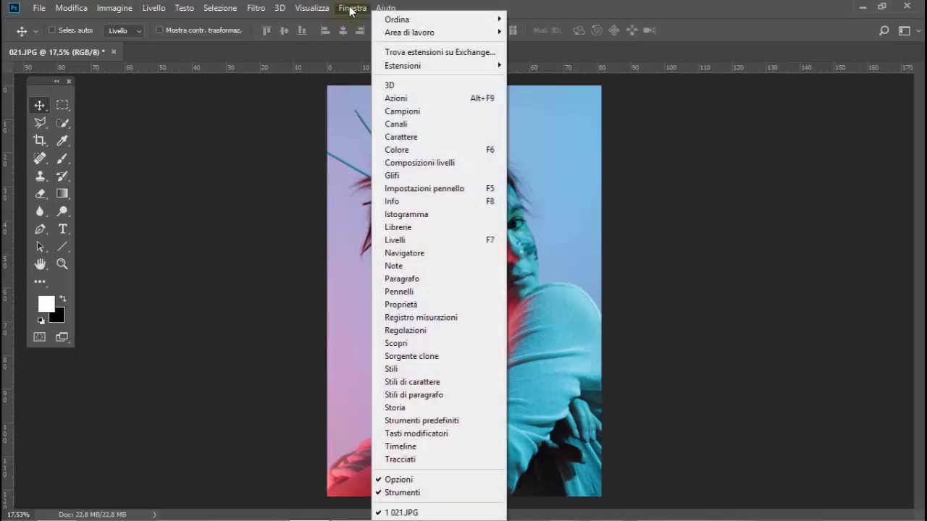
{"action": "left_click", "coordinate": [455, 240]}
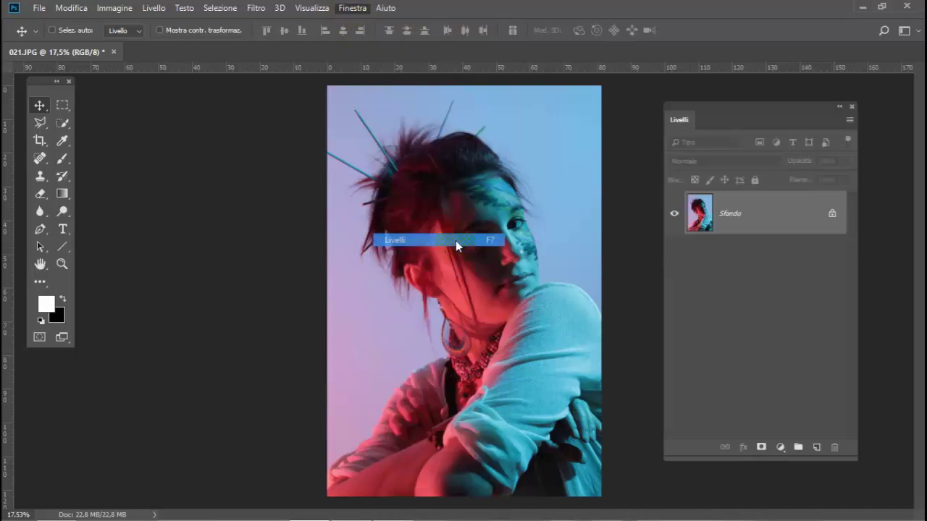
{"action": "left_click", "coordinate": [832, 213]}
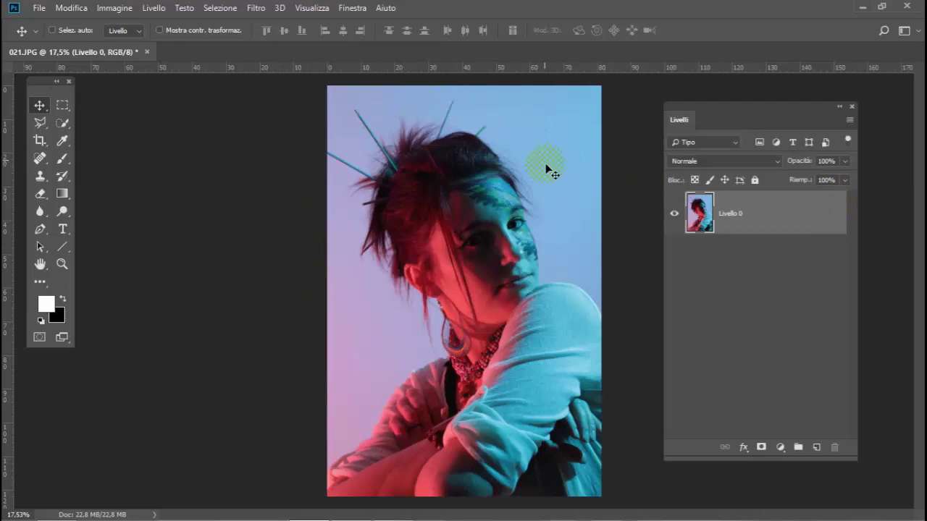
{"action": "left_click", "coordinate": [72, 9]}
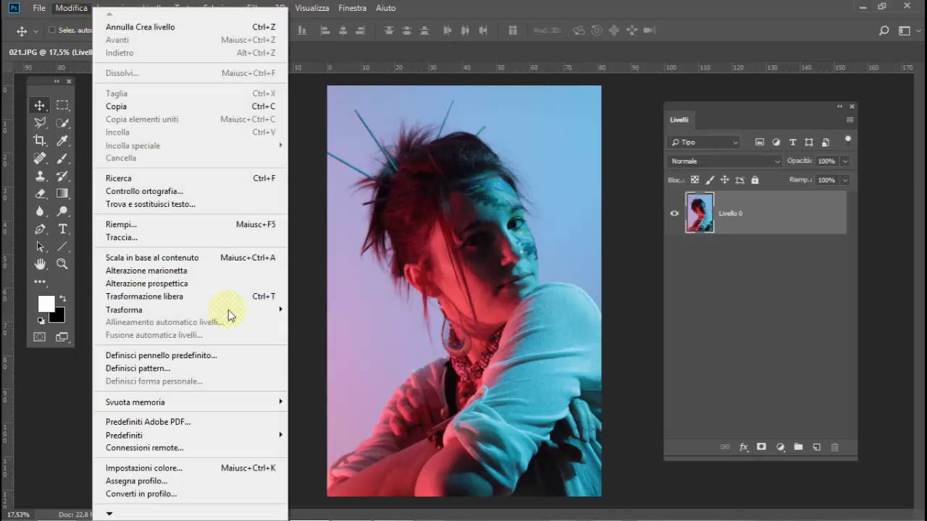
{"action": "mouse_move", "coordinate": [145, 309]}
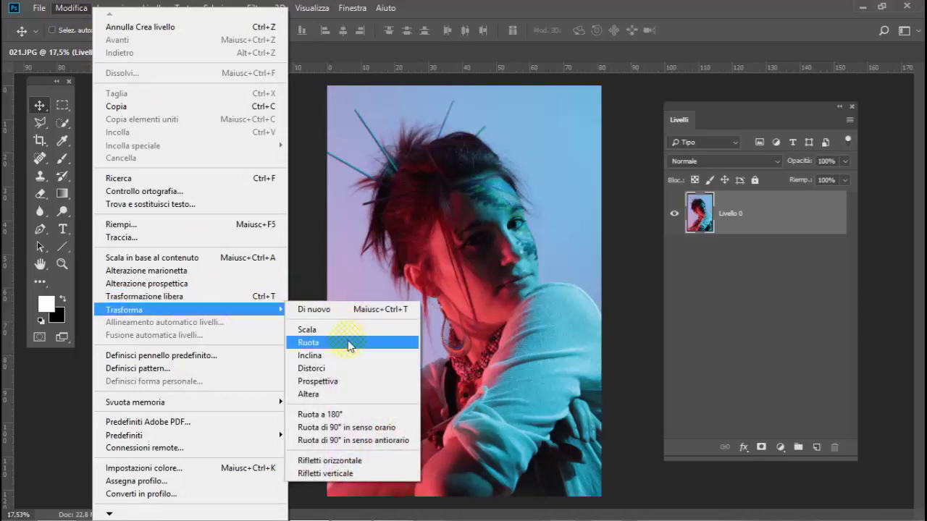
Rotate Livello 0 by -45° with Modifica > Trasforma > Ruota
{"action": "left_click", "coordinate": [347, 342]}
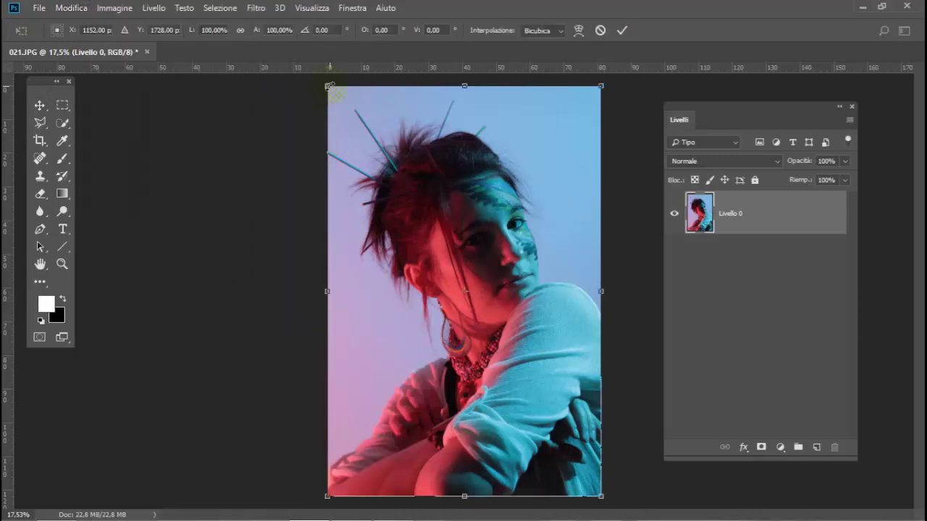
{"action": "left_click_drag", "start_coordinate": [333, 89], "coordinate": [241, 149]}
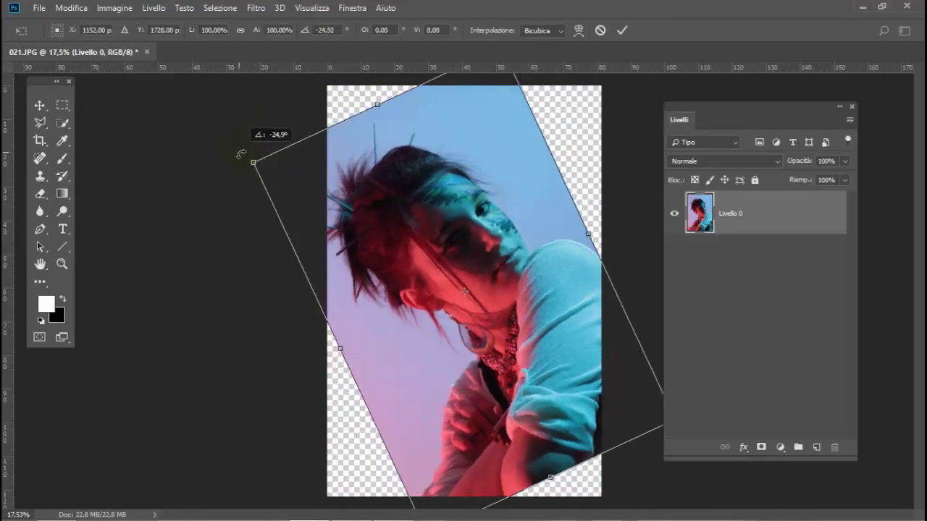
{"action": "left_click", "coordinate": [333, 30]}
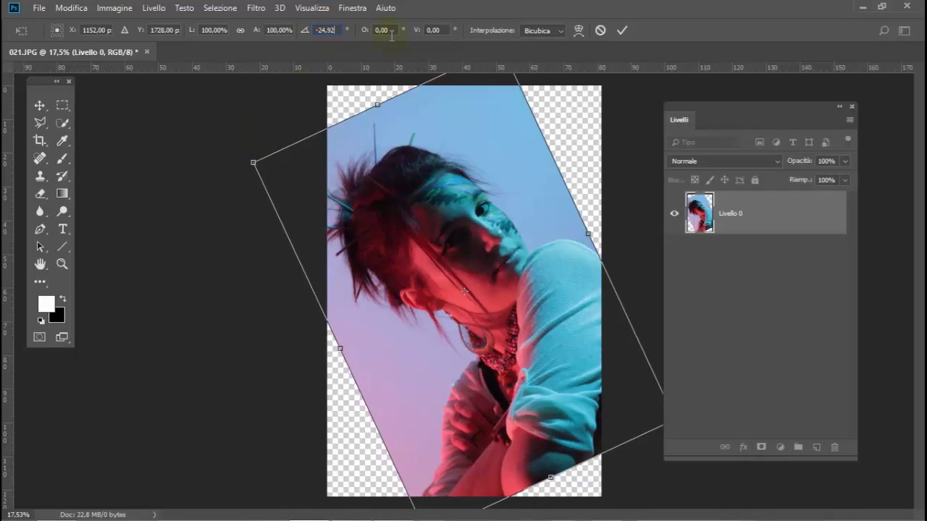
{"action": "type", "text": "-2"}
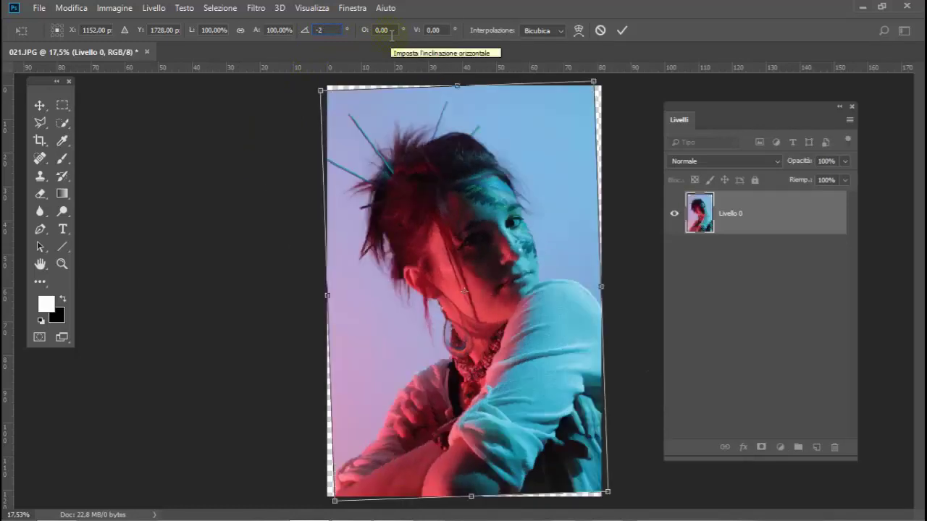
{"action": "key", "text": "BackSpace"}
{"action": "type", "text": "4"}
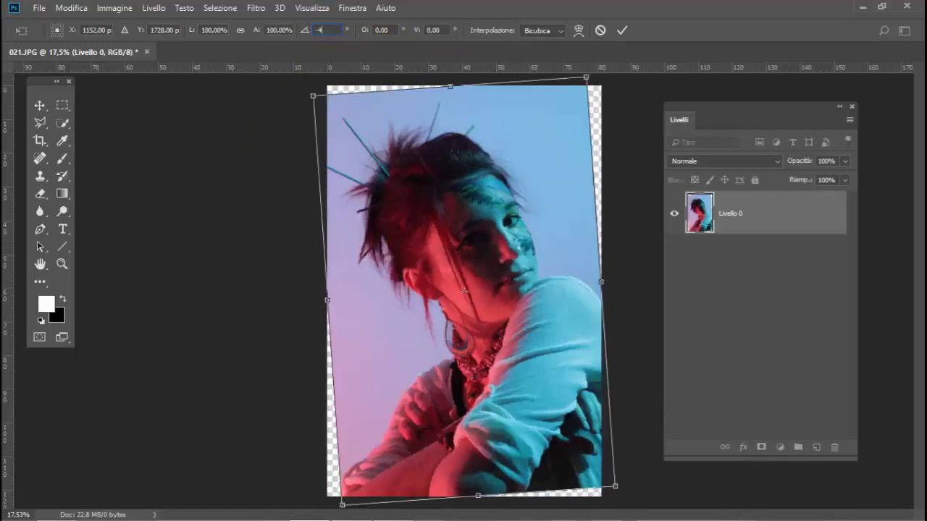
{"action": "type", "text": "5"}
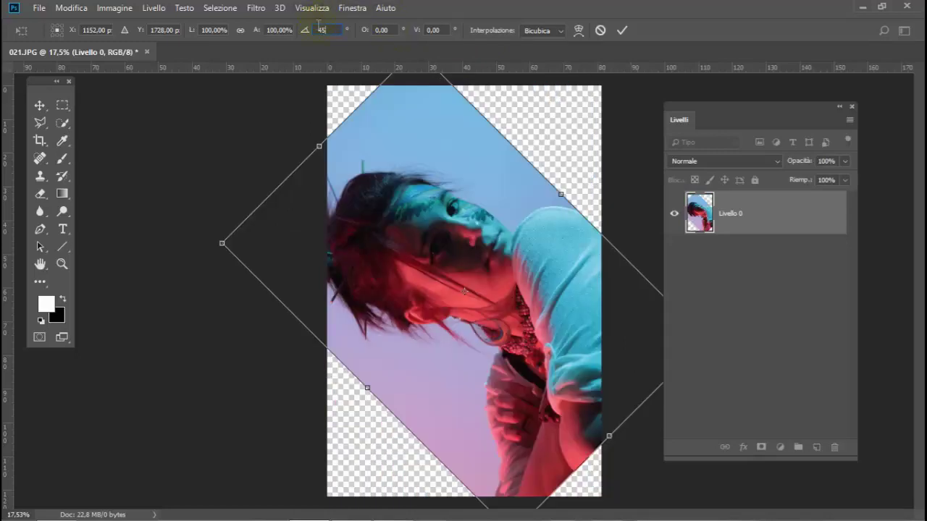
{"action": "key", "text": "Return"}
Switch the transform to Scala and begin enlarging the layer to about 121.78%
{"action": "right_click", "coordinate": [471, 272]}
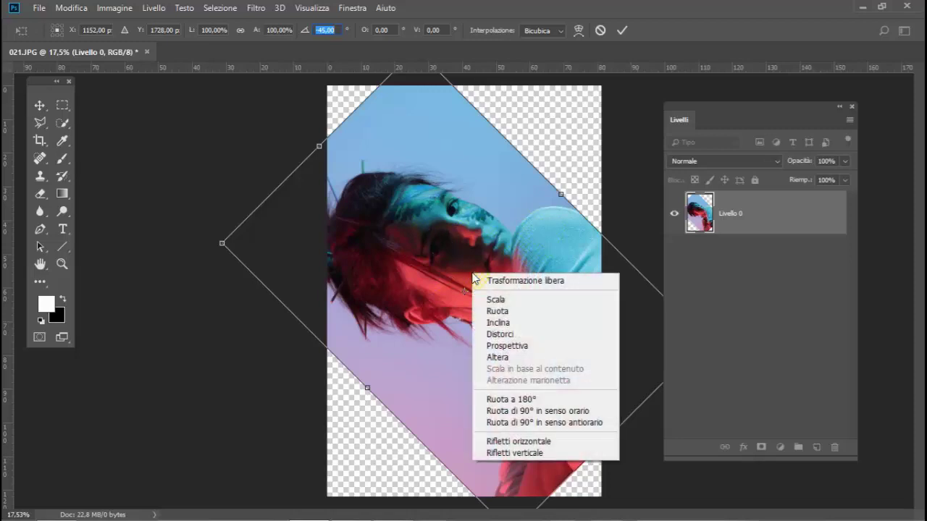
{"action": "left_click", "coordinate": [492, 302]}
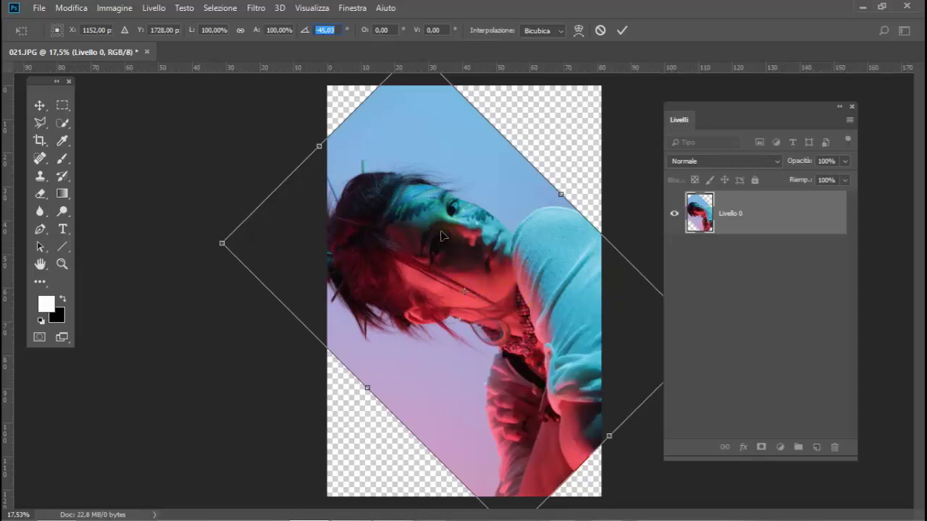
{"action": "left_click", "coordinate": [409, 168]}
{"action": "left_click", "coordinate": [222, 241]}
Scale the rotated portrait to about 153.7% and commit the transform
{"action": "left_click_drag", "start_coordinate": [221, 242], "coordinate": [118, 221]}
{"action": "key", "text": "ctrl+minus"}
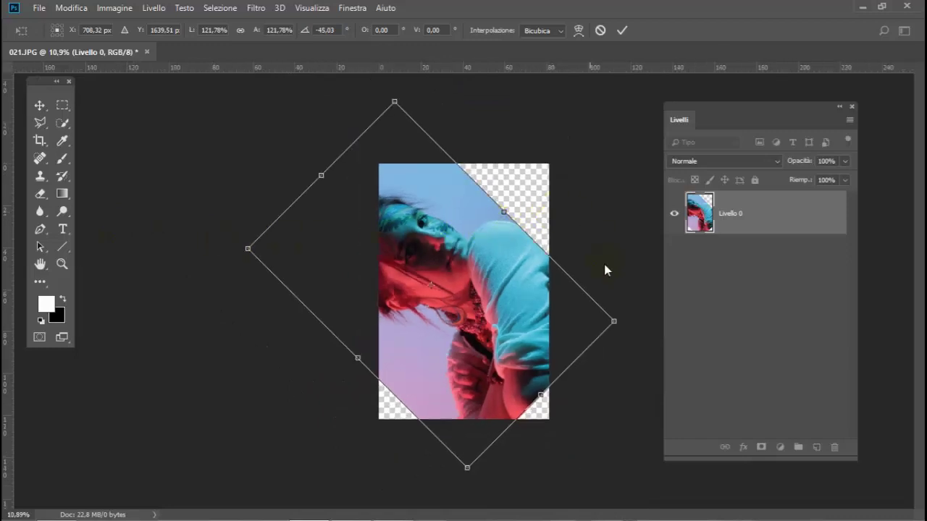
{"action": "left_click_drag", "start_coordinate": [615, 322], "coordinate": [731, 353]}
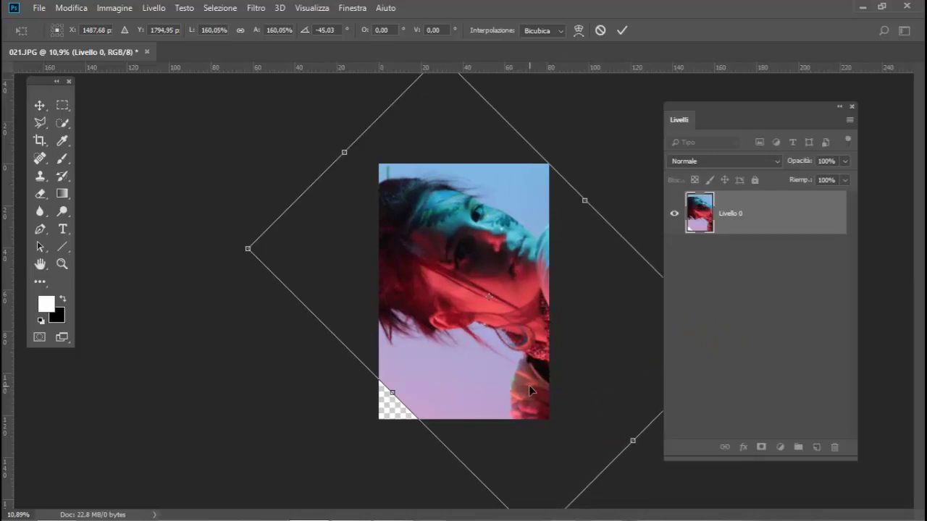
{"action": "key", "text": "ctrl+minus"}
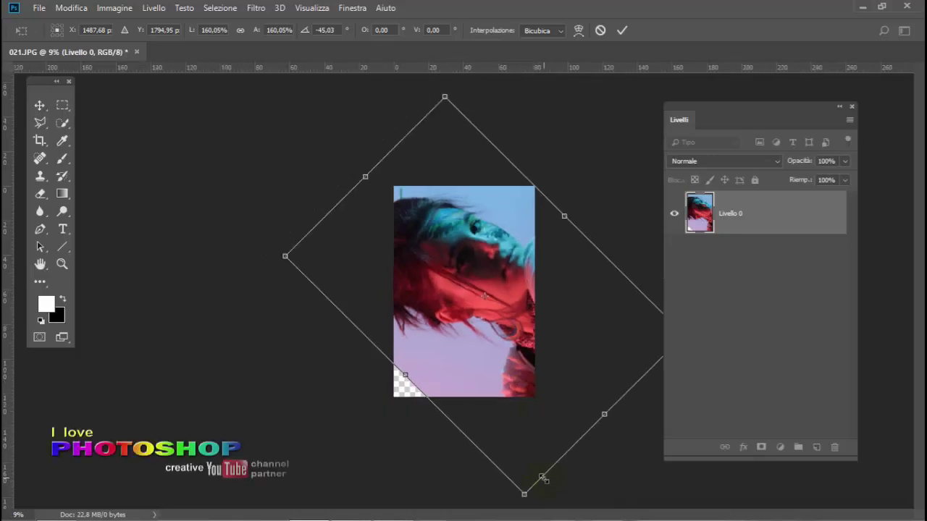
{"action": "key", "text": "ctrl+minus"}
{"action": "left_click_drag", "start_coordinate": [522, 493], "coordinate": [521, 478]}
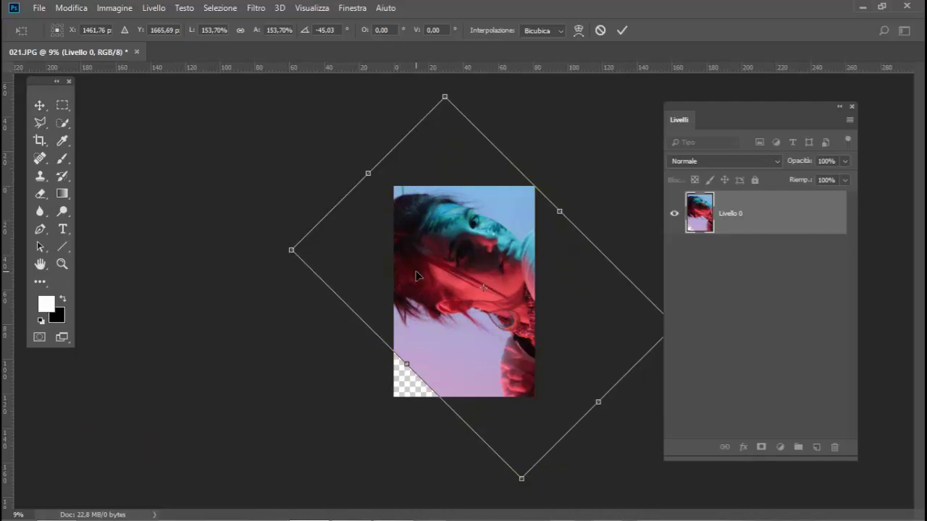
{"action": "key", "text": "Return"}
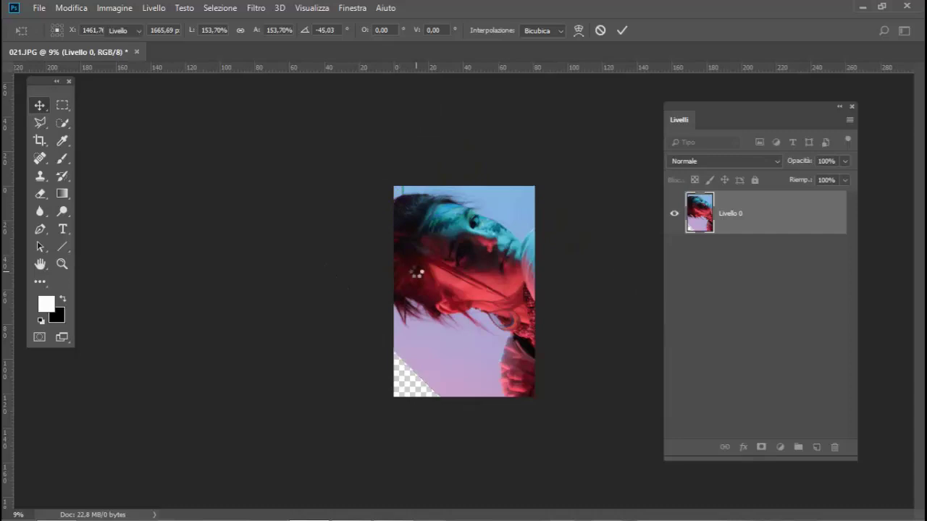
{"action": "scroll", "coordinate": [417, 272], "scroll_direction": "up", "scroll_amount": 2}
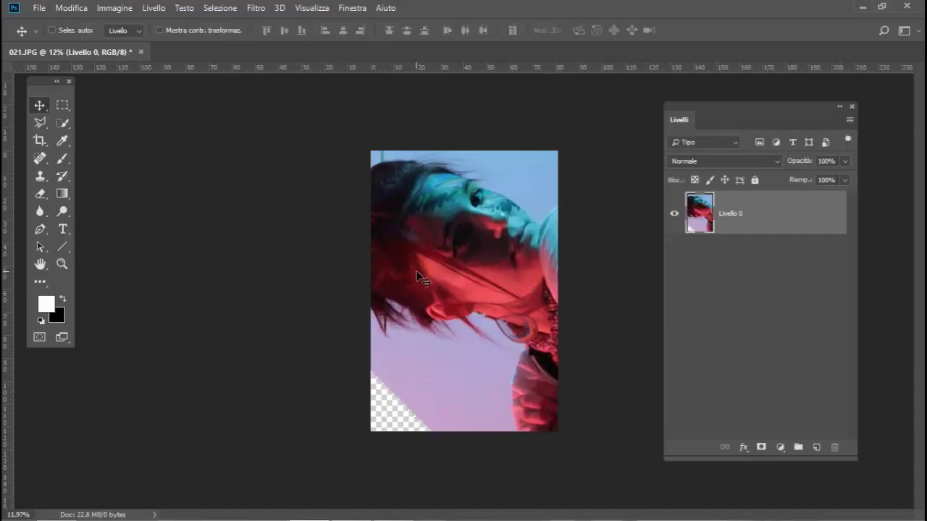
{"action": "scroll", "coordinate": [419, 274], "scroll_direction": "up", "scroll_amount": 2}
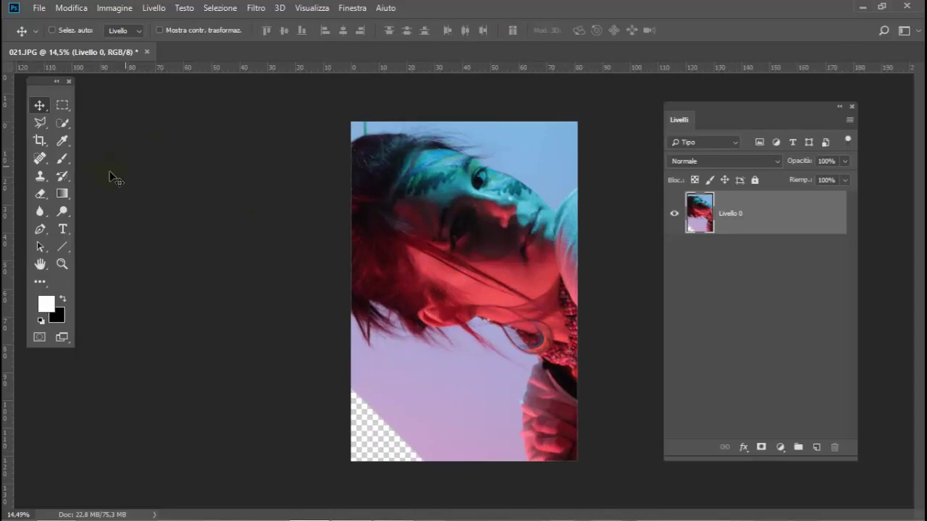
{"action": "left_click", "coordinate": [37, 142]}
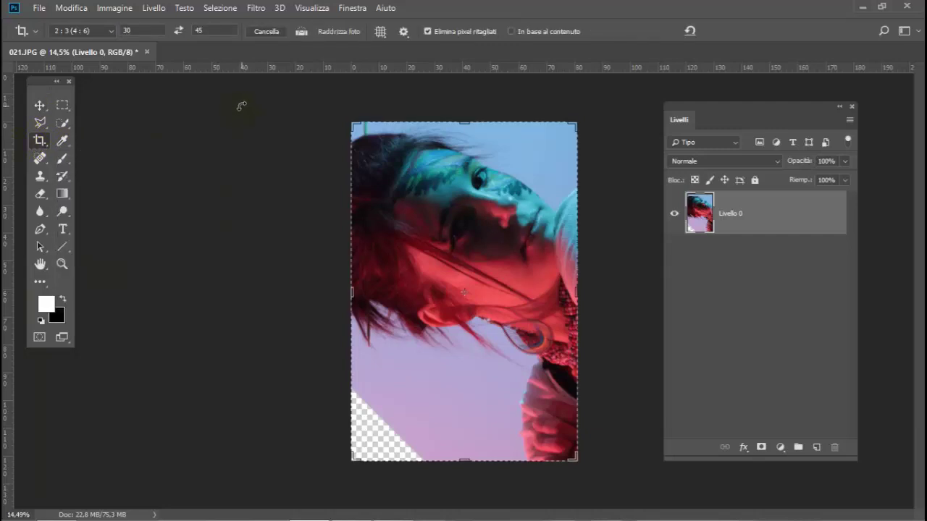
Set the crop ratio to a 40 × 40 square
{"action": "left_click", "coordinate": [144, 30]}
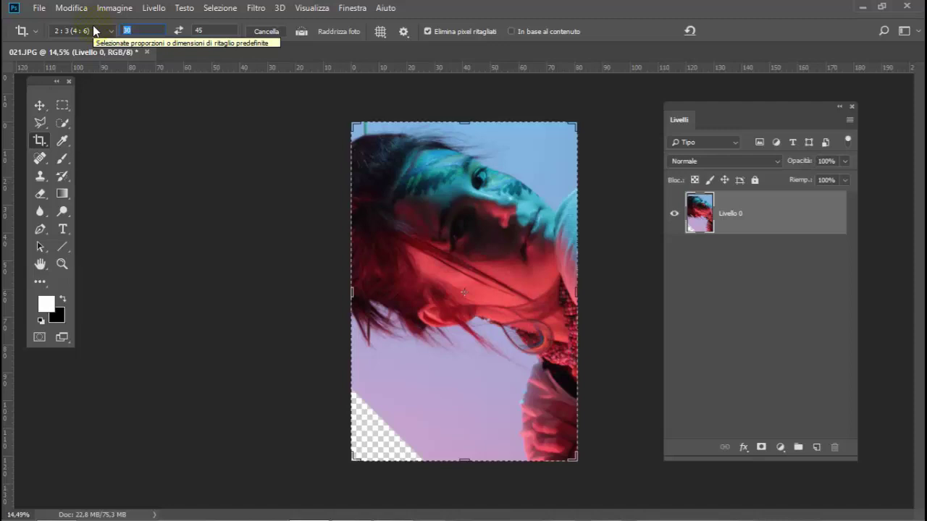
{"action": "type", "text": "40"}
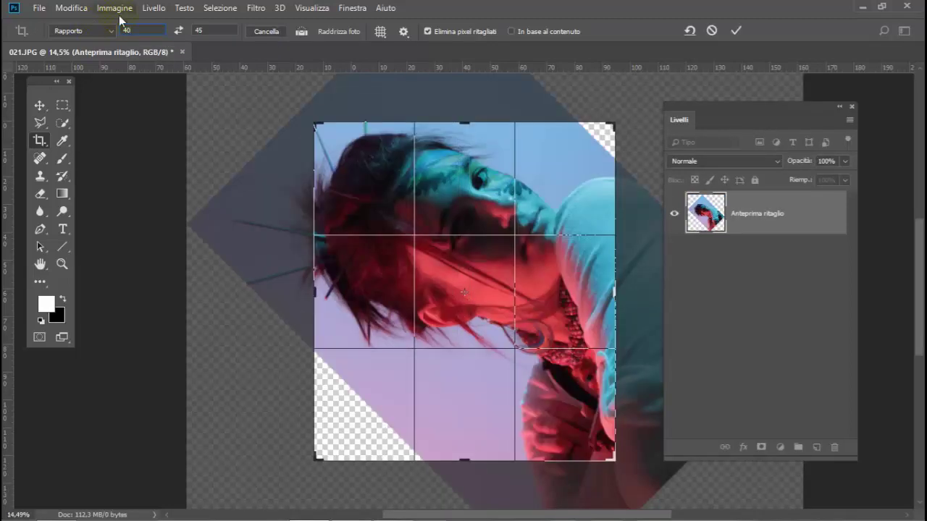
{"action": "left_click", "coordinate": [214, 26]}
{"action": "double_click", "coordinate": [216, 30]}
{"action": "type", "text": "40"}
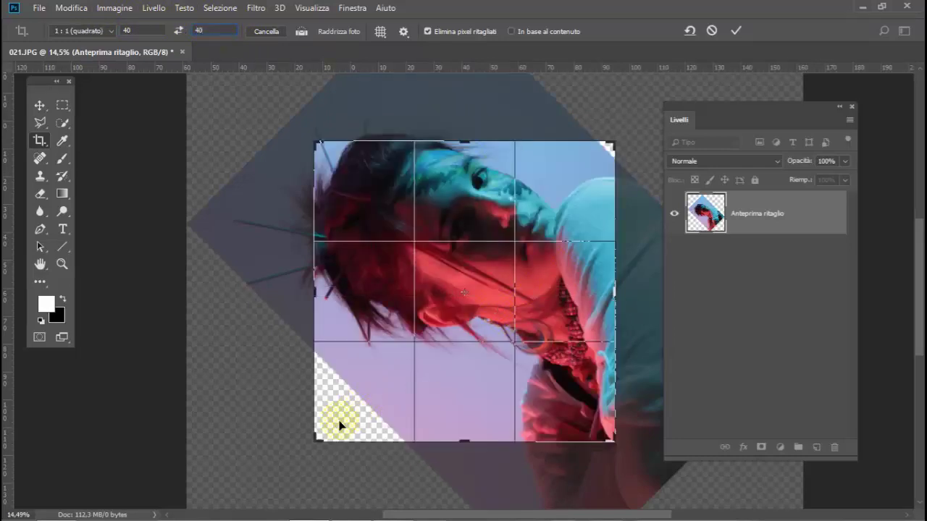
Adjust the square crop box and photo position to frame the face, then apply the crop
{"action": "left_click_drag", "start_coordinate": [318, 434], "coordinate": [342, 417]}
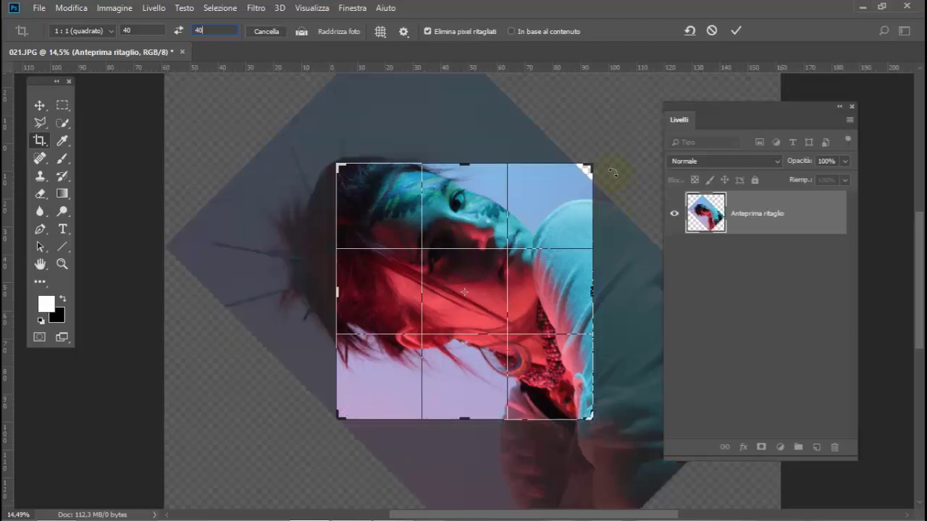
{"action": "left_click_drag", "start_coordinate": [589, 168], "coordinate": [583, 173]}
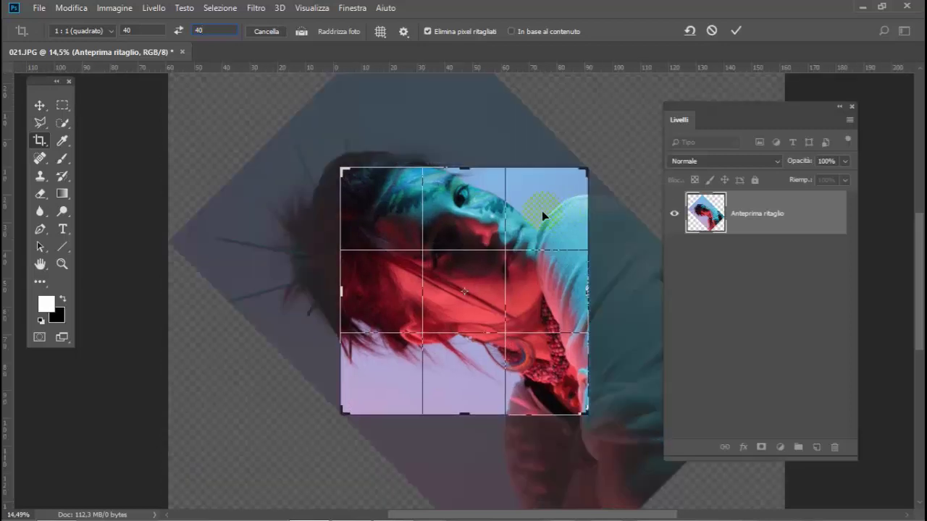
{"action": "left_click_drag", "start_coordinate": [541, 212], "coordinate": [556, 230]}
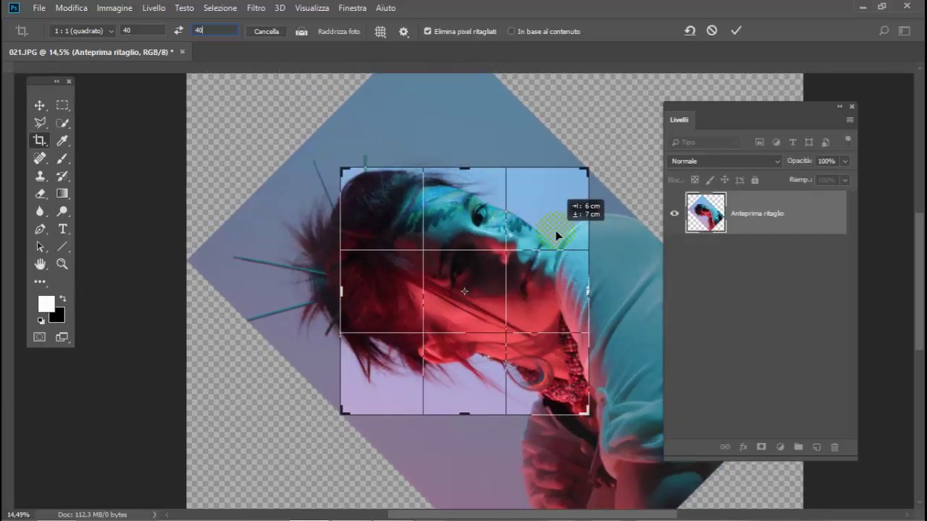
{"action": "left_click_drag", "start_coordinate": [555, 234], "coordinate": [556, 233]}
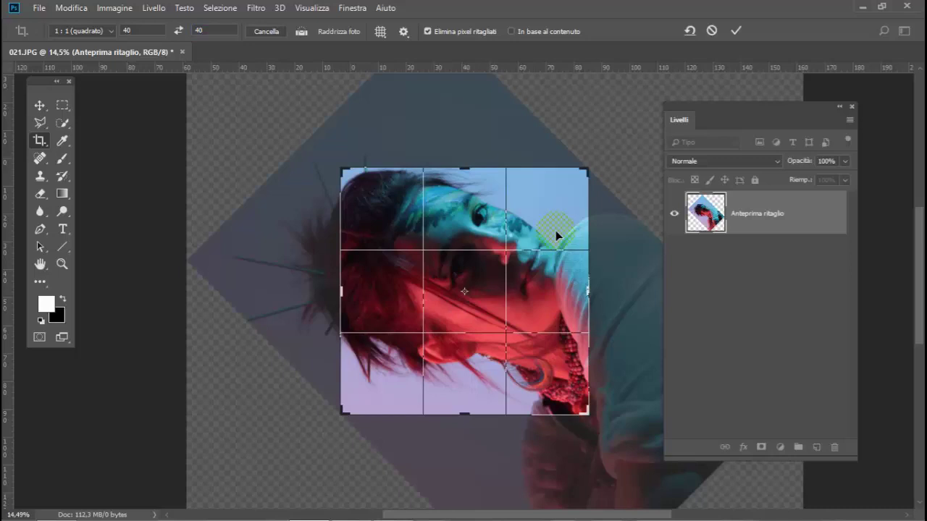
{"action": "key", "text": "Return"}
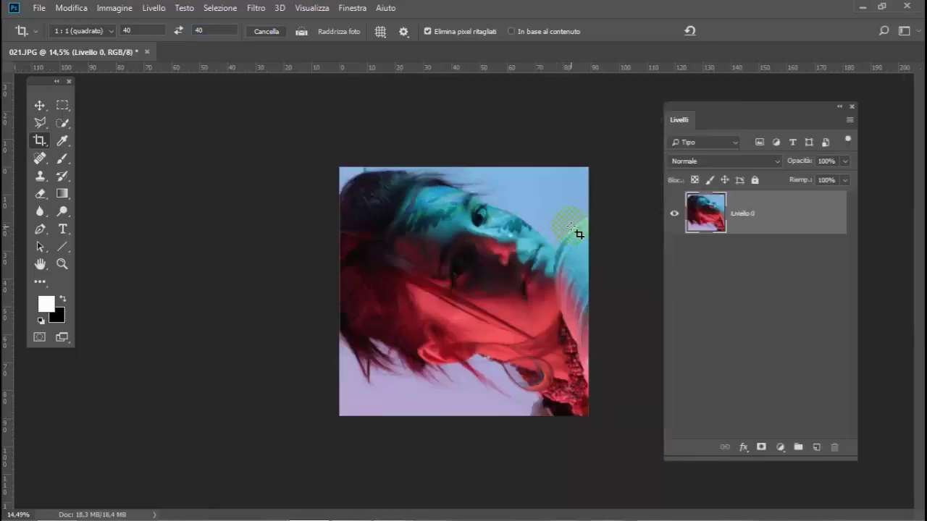
Flatten the cropped portrait with Livello > Unico livello
{"action": "scroll", "coordinate": [578, 233], "scroll_direction": "up", "scroll_amount": 3}
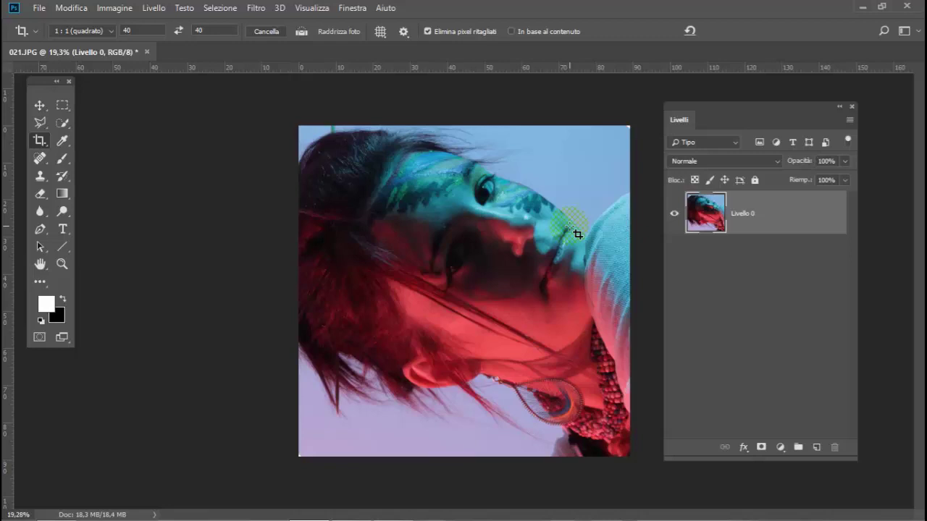
{"action": "left_click", "coordinate": [153, 9]}
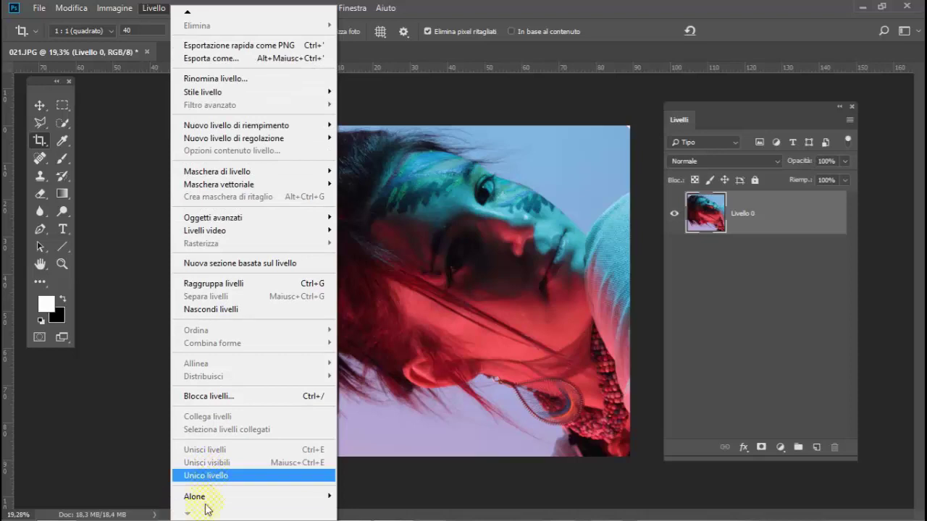
{"action": "left_click", "coordinate": [212, 475]}
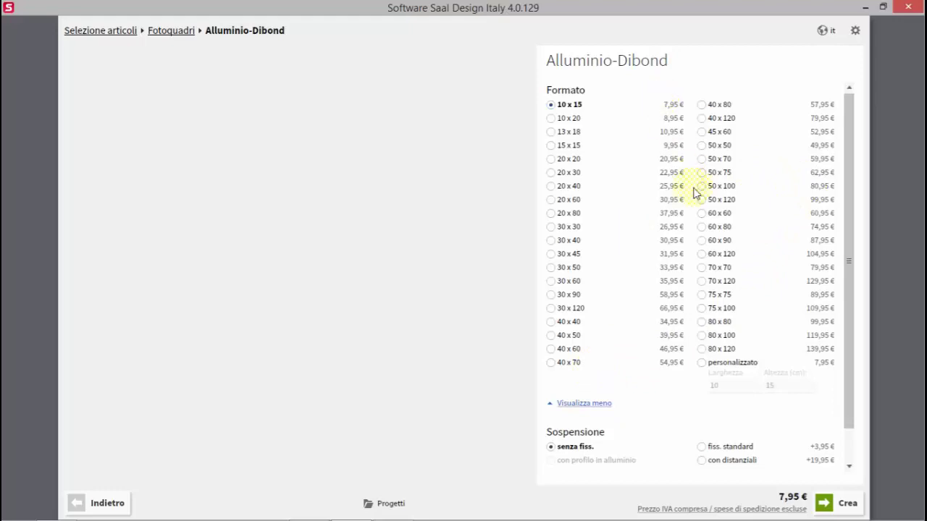
Pick the 40 x 40 format without fixture and create the project
{"action": "left_click", "coordinate": [556, 322]}
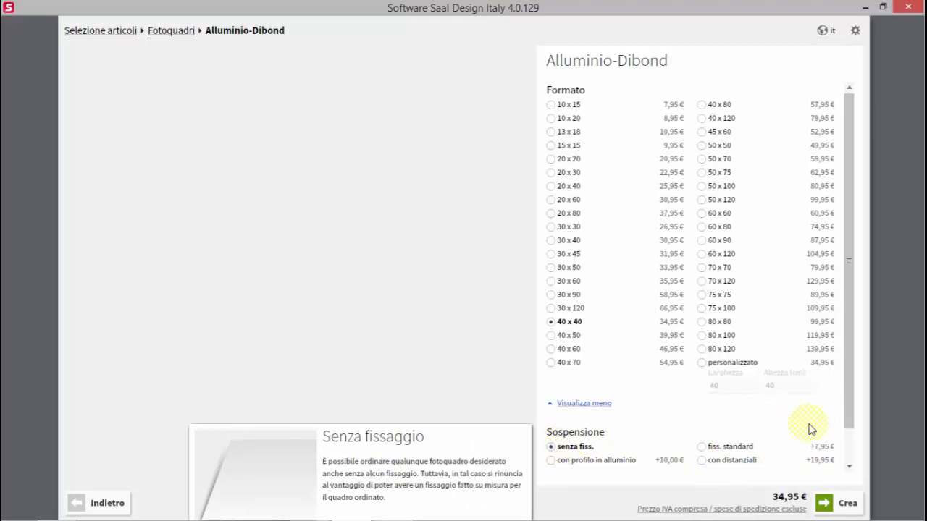
{"action": "left_click", "coordinate": [832, 507]}
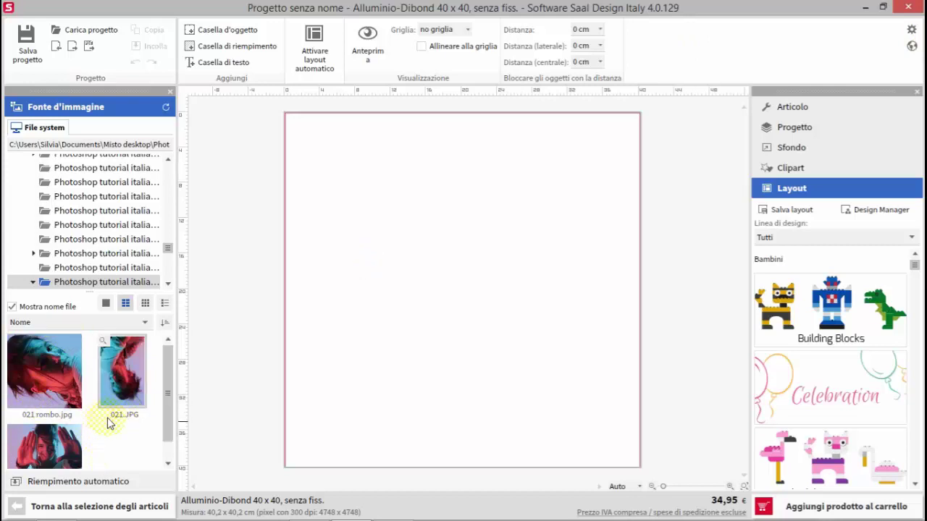
Drag 021 rombo.jpg onto the blank panel and add it with 'Aggiungi immagine'
{"action": "left_click", "coordinate": [66, 417]}
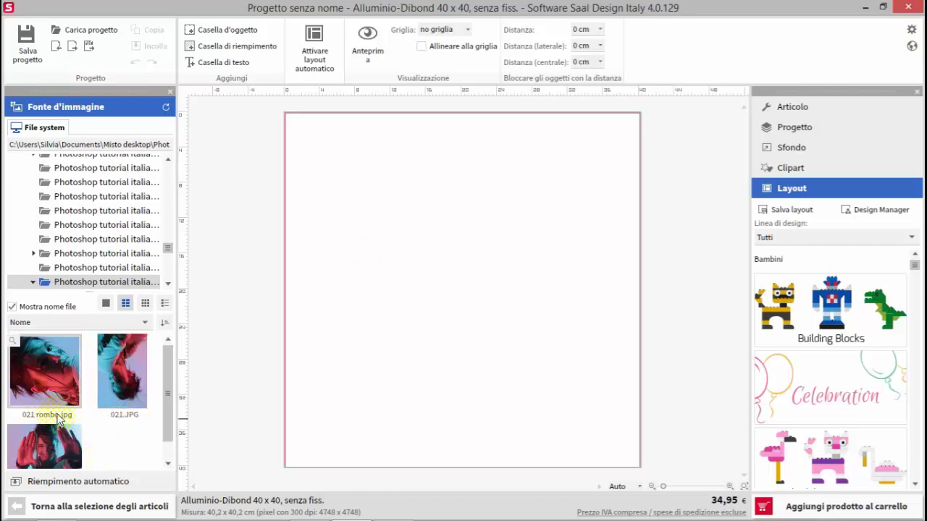
{"action": "left_click", "coordinate": [55, 367]}
{"action": "left_click_drag", "start_coordinate": [55, 368], "coordinate": [438, 370]}
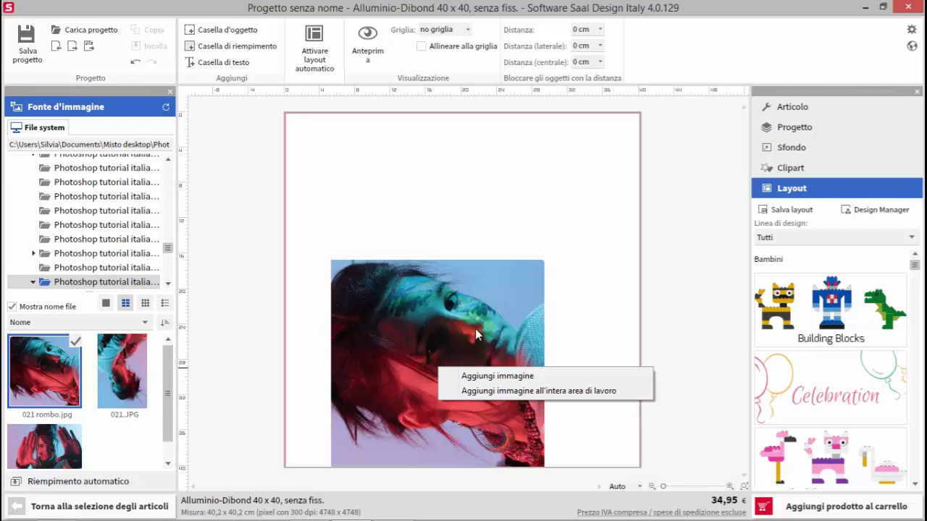
{"action": "left_click", "coordinate": [513, 289]}
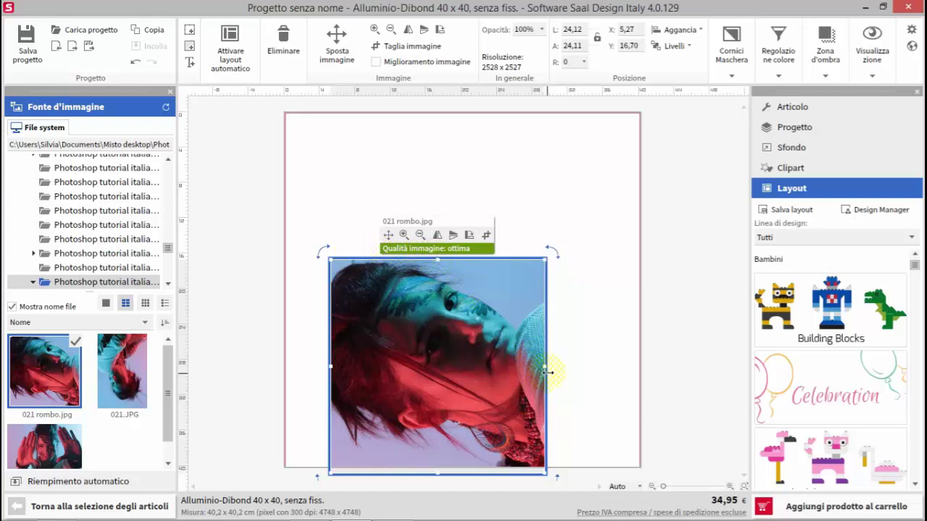
Move and resize 021 rombo.jpg to 40,80 × 40,79, nudging it to cover the panel
{"action": "mouse_move", "coordinate": [497, 299]}
{"action": "left_mouse_down"}
{"action": "mouse_move", "coordinate": [483, 165]}
{"action": "mouse_move", "coordinate": [458, 154]}
{"action": "left_mouse_up"}
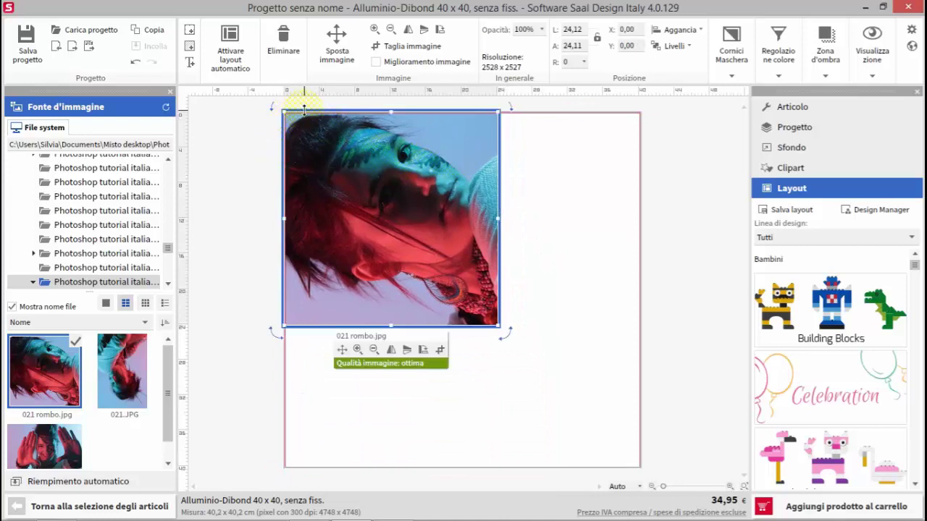
{"action": "left_click", "coordinate": [599, 328]}
{"action": "left_click_drag", "start_coordinate": [499, 326], "coordinate": [615, 465]}
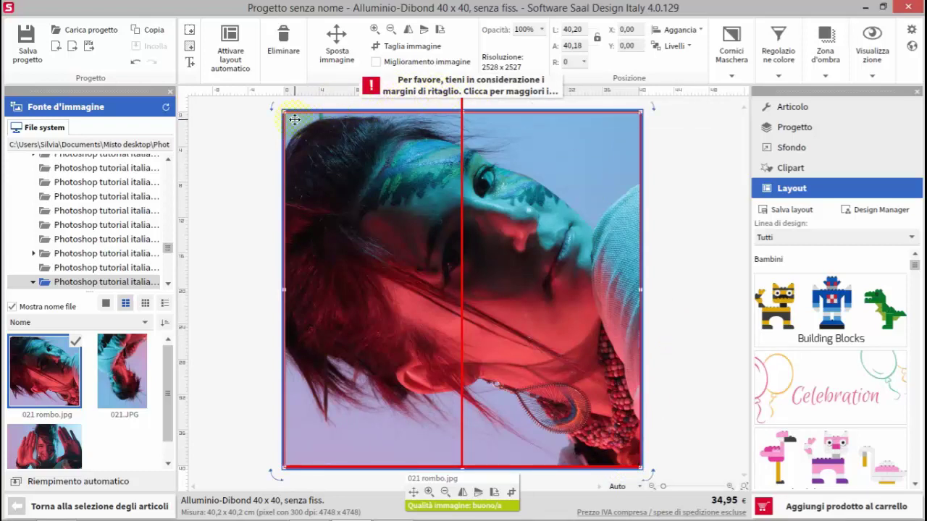
{"action": "left_click_drag", "start_coordinate": [283, 110], "coordinate": [277, 106]}
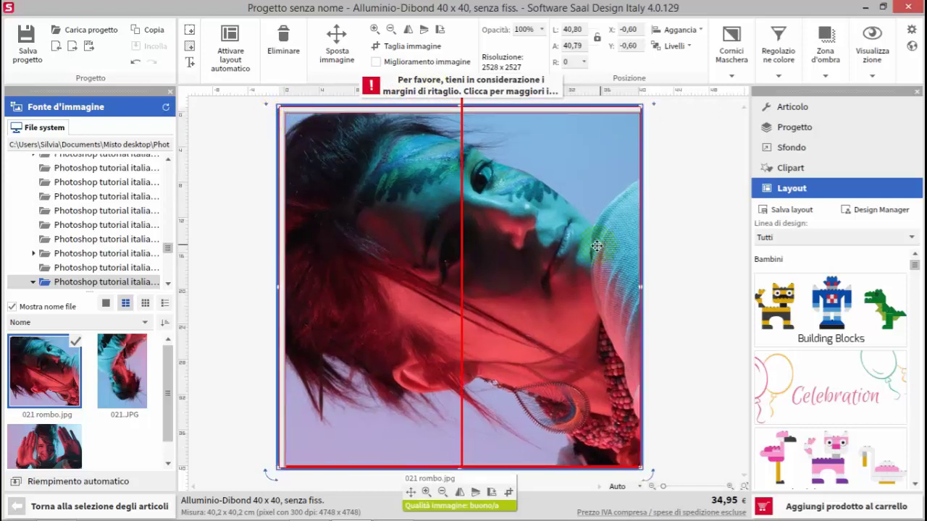
{"action": "left_click_drag", "start_coordinate": [547, 247], "coordinate": [547, 250]}
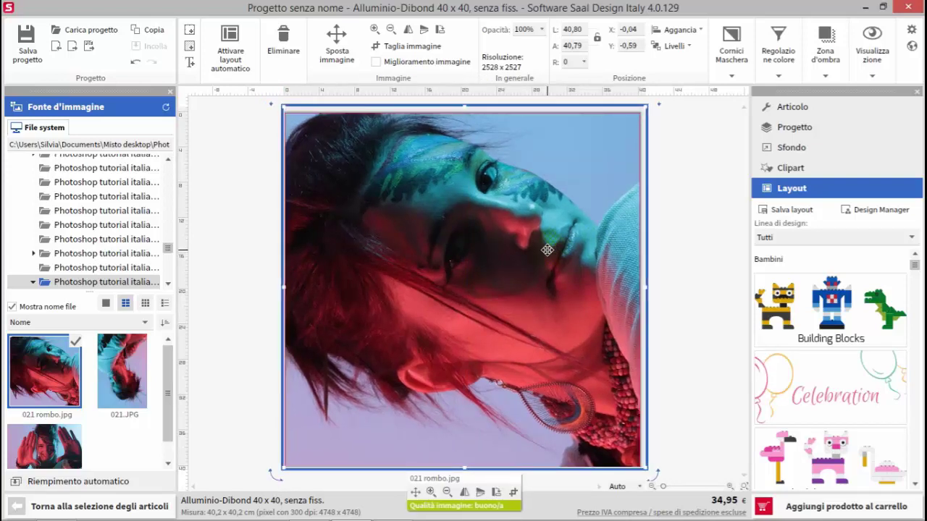
{"action": "key", "text": "Left"}
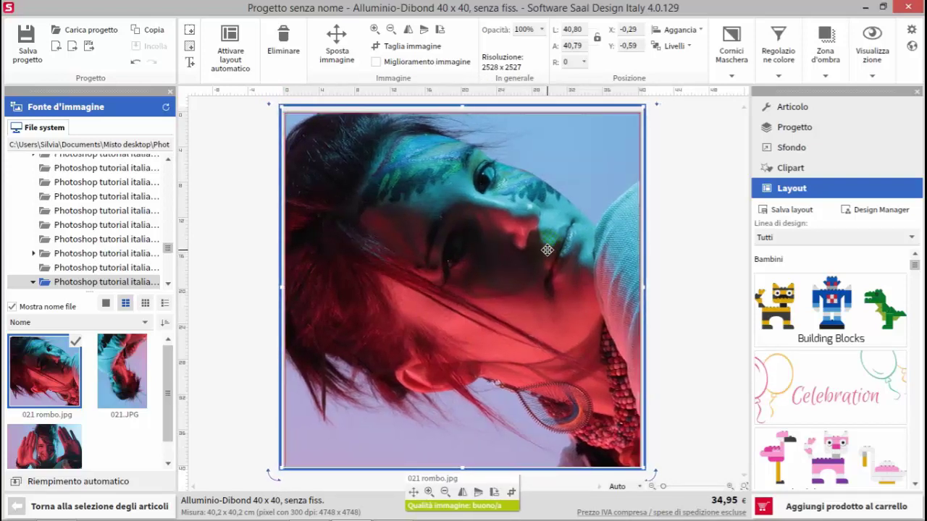
{"action": "key", "text": "Down"}
{"action": "key", "text": "Down"}
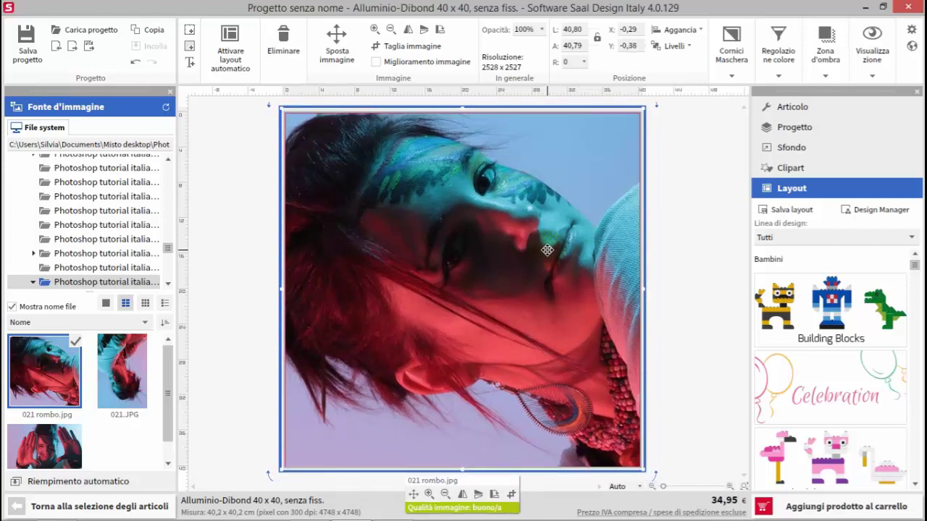
{"action": "key", "text": "Down"}
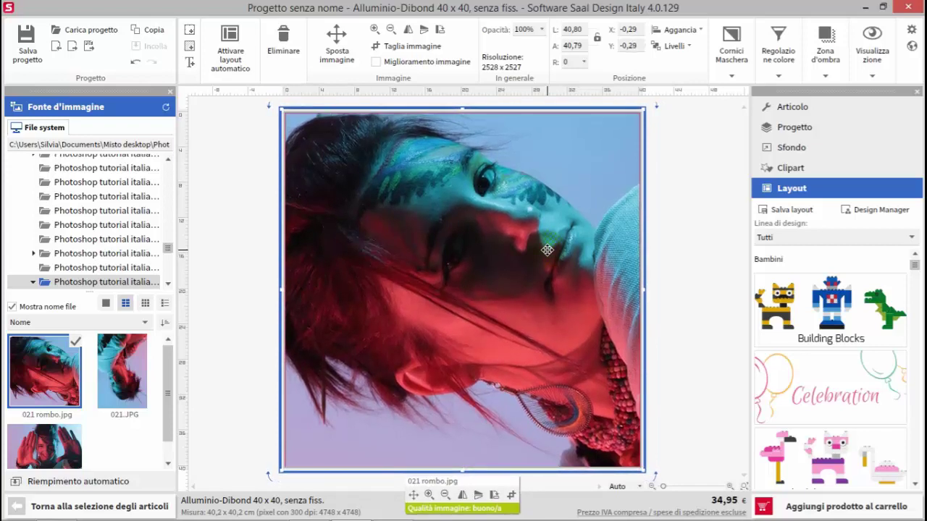